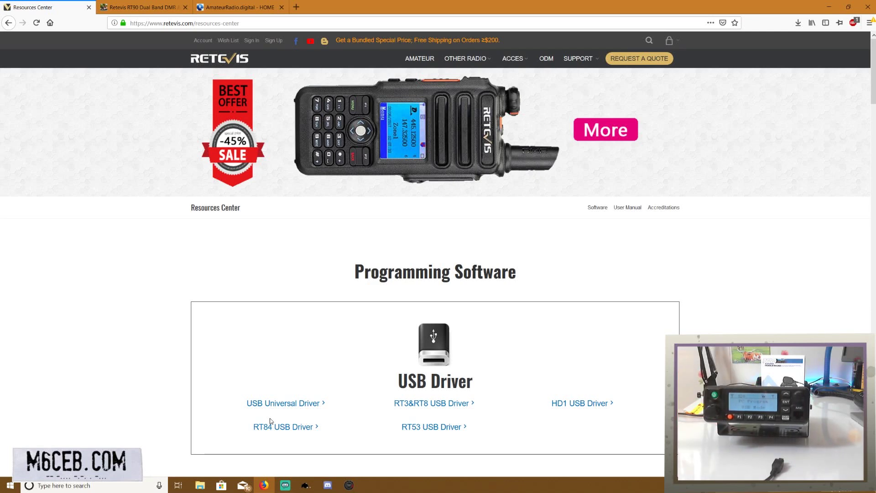
# Download RT90_updated_firmware_version6.09(2).zip from the Retevis Resources Center and open it from Downloads.
pyautogui.scroll(-4, 270, 420)
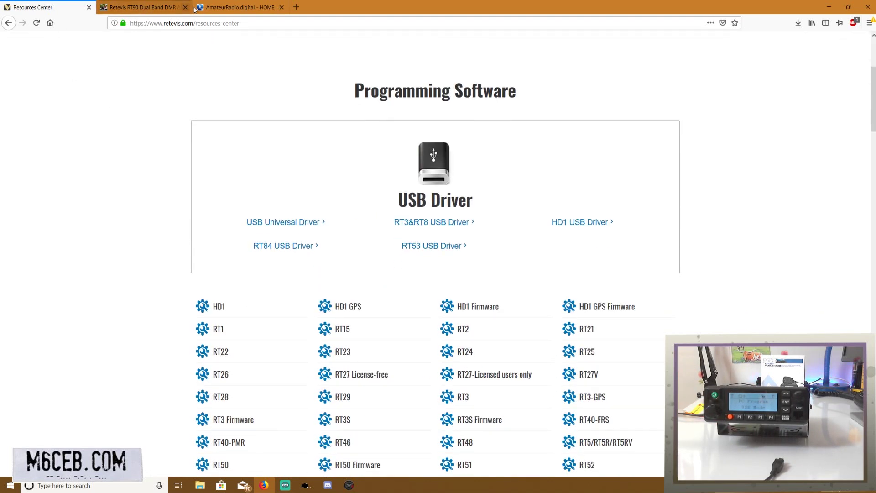
pyautogui.scroll(-4, 245, 104)
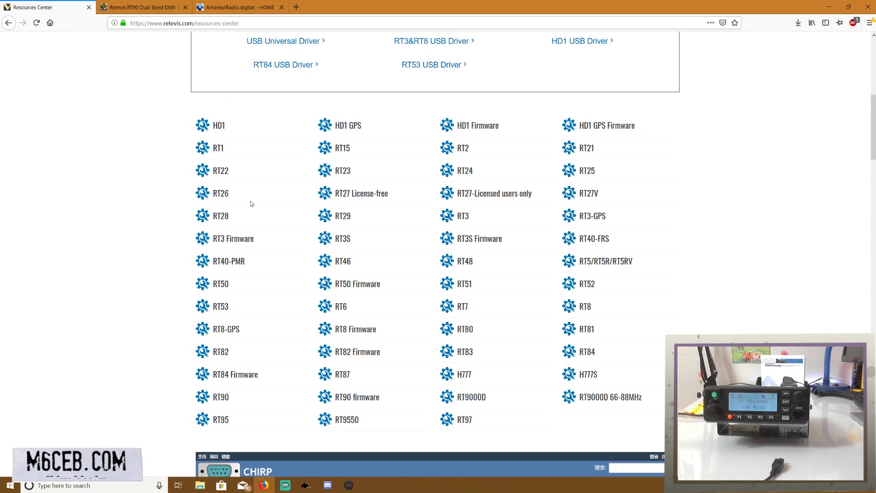
pyautogui.scroll(-2, 276, 224)
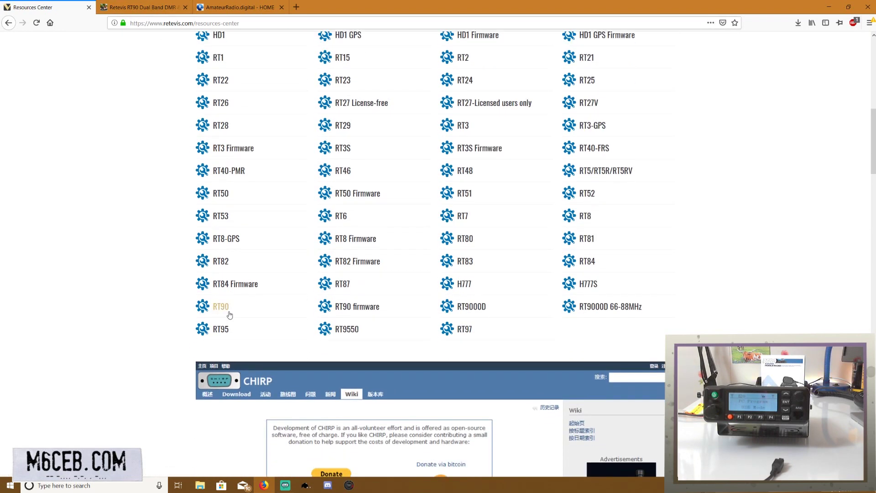
pyautogui.click(353, 312)
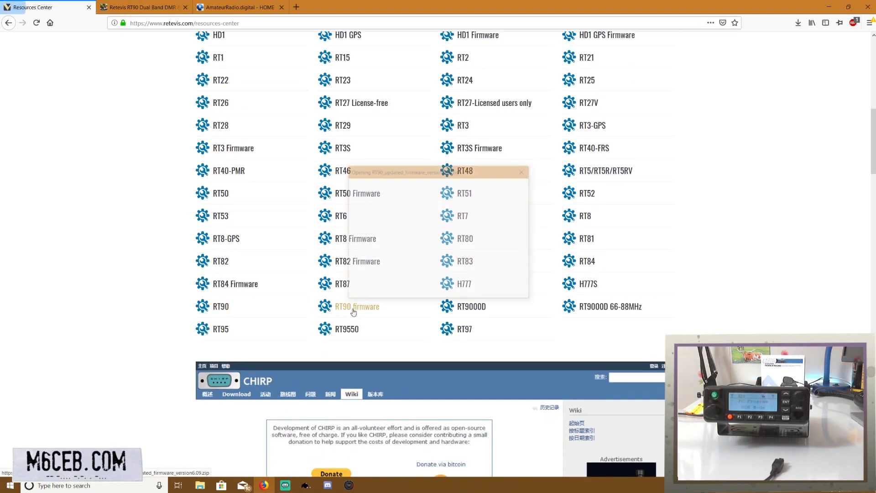
pyautogui.click(460, 288)
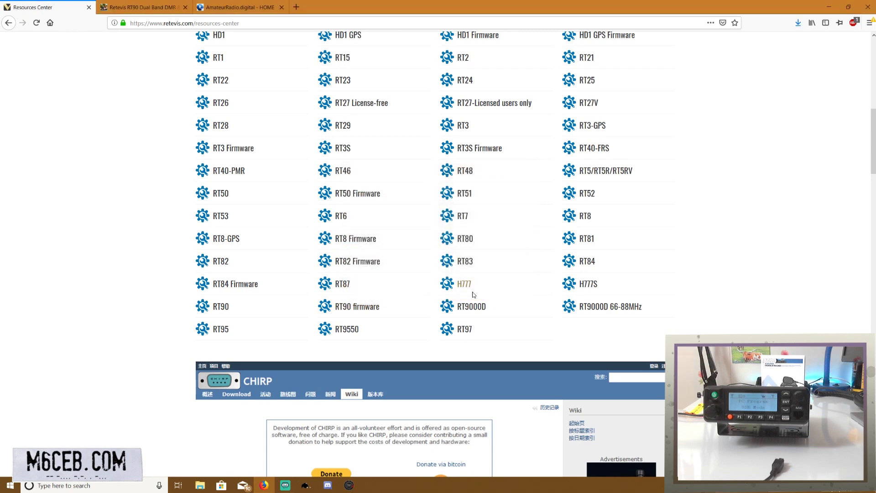
pyautogui.click(800, 21)
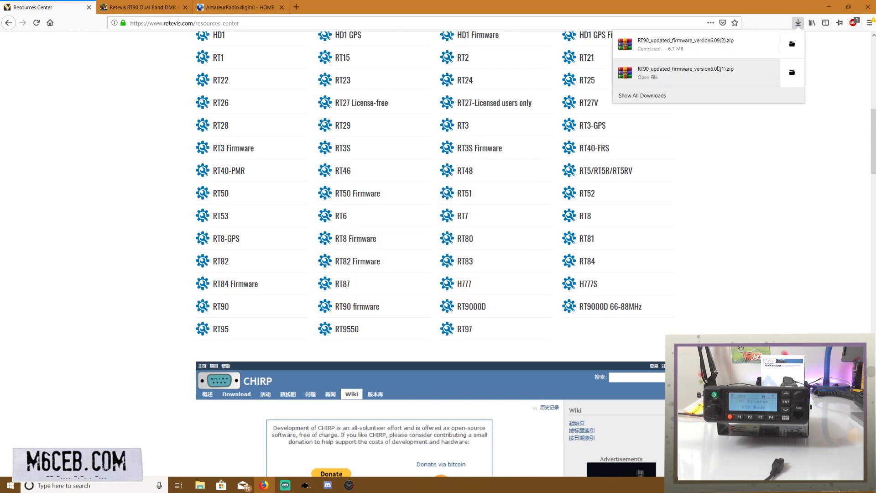
pyautogui.click(705, 46)
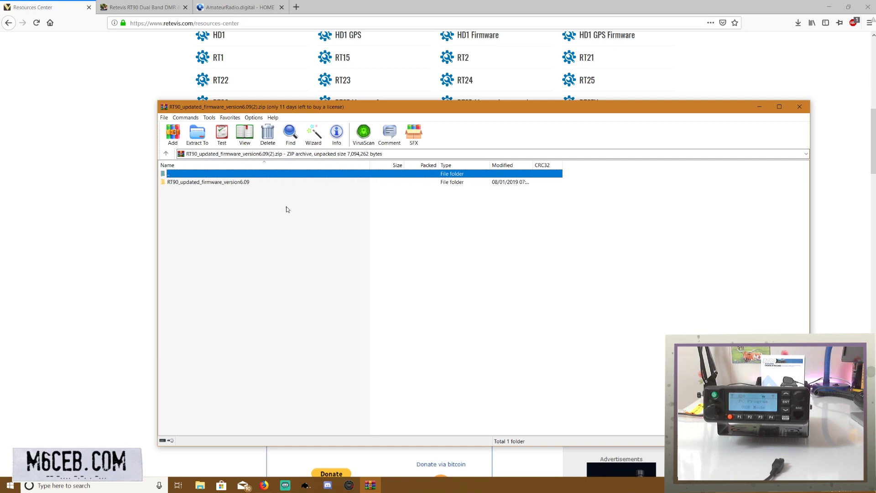
# Extract the archive into a new Desktop folder RT90_updated_firmware_version6.09(2), then close WinRAR.
pyautogui.click(197, 136)
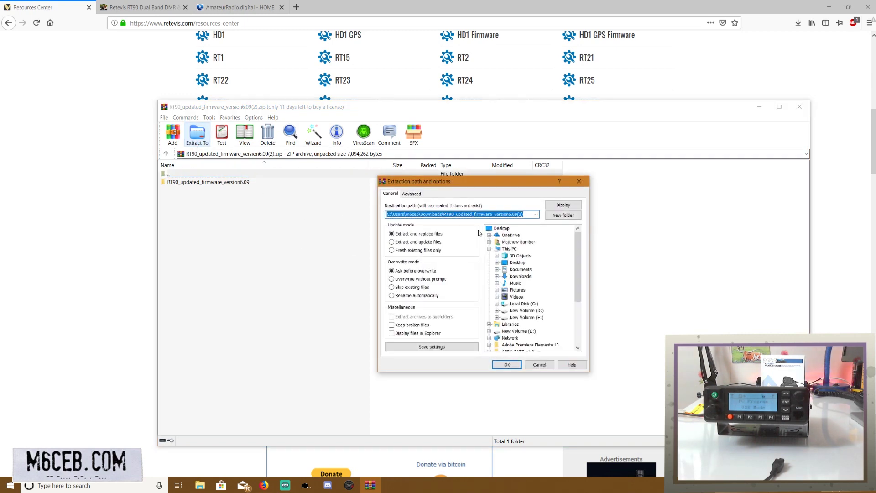
pyautogui.click(502, 228)
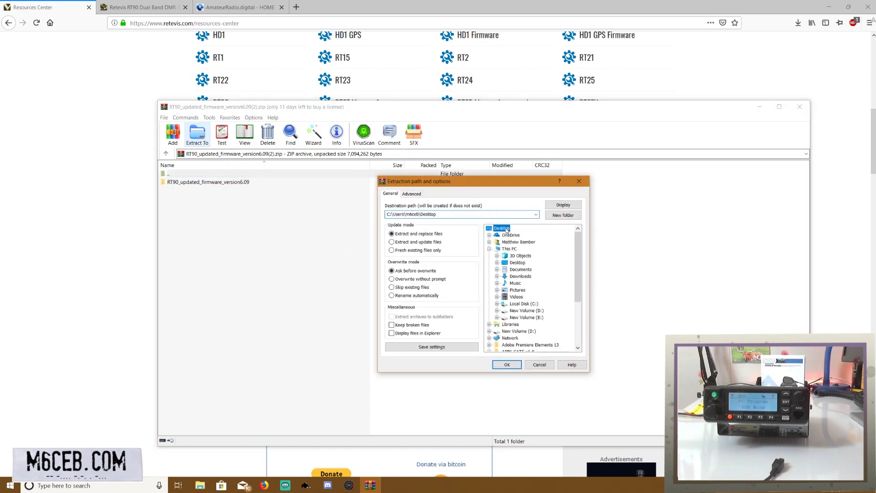
pyautogui.click(555, 217)
pyautogui.click(507, 364)
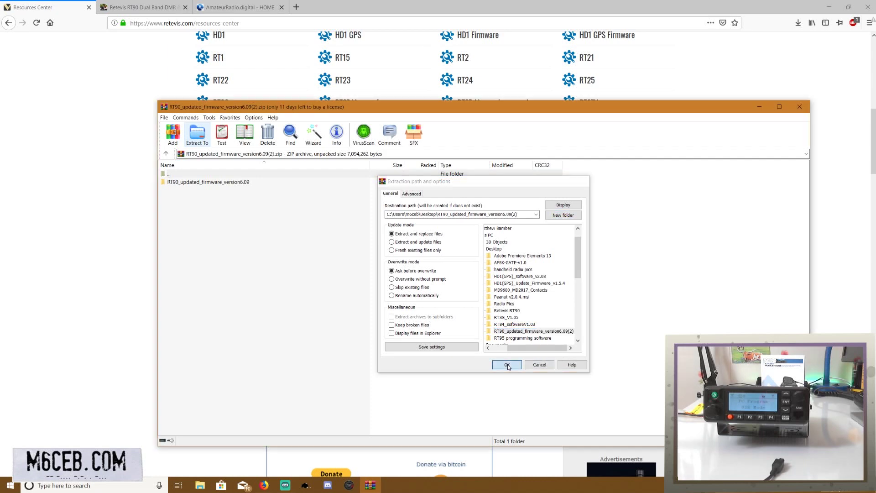
pyautogui.click(799, 107)
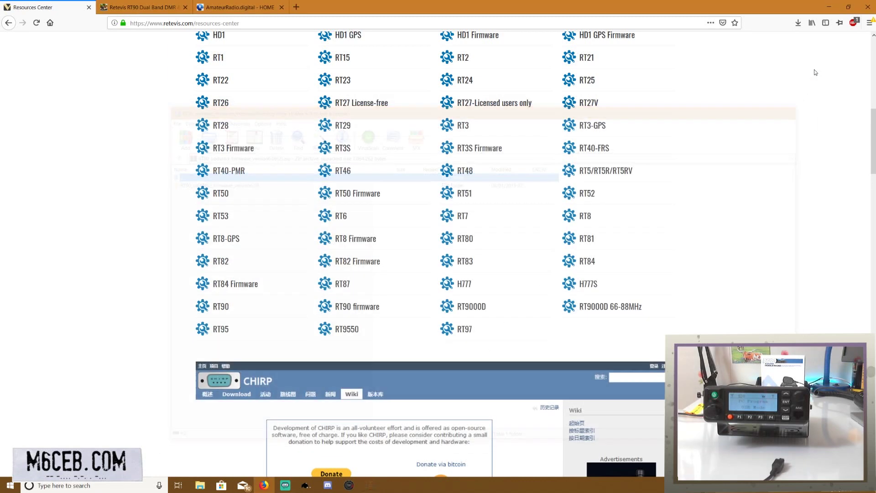
# Open the extracted RT90_updated_firmware_version6.09 folder and run FirmwareDownloadV3.04_EN.exe as administrator.
pyautogui.click(828, 7)
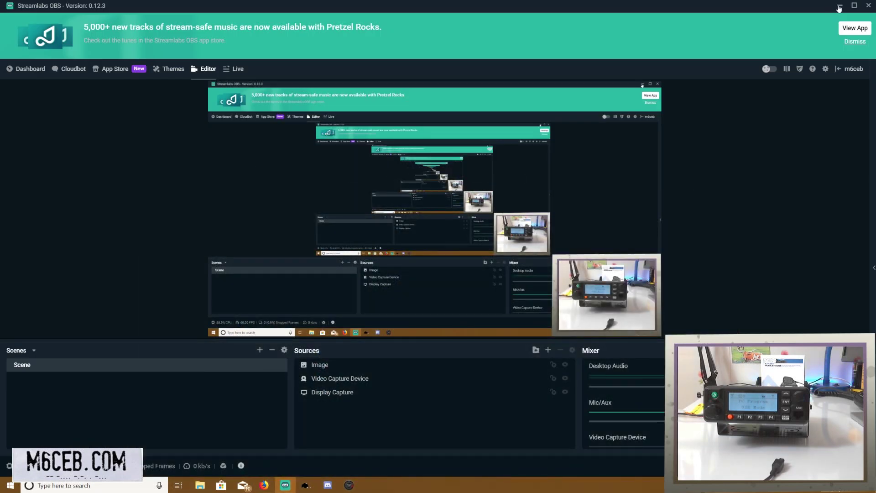
pyautogui.click(839, 7)
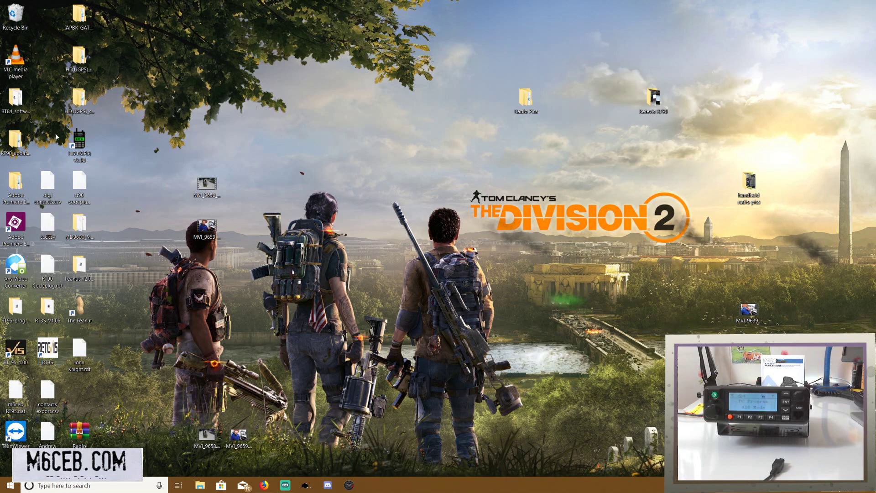
pyautogui.moveTo(20, 150); pyautogui.dragTo(433, 194)
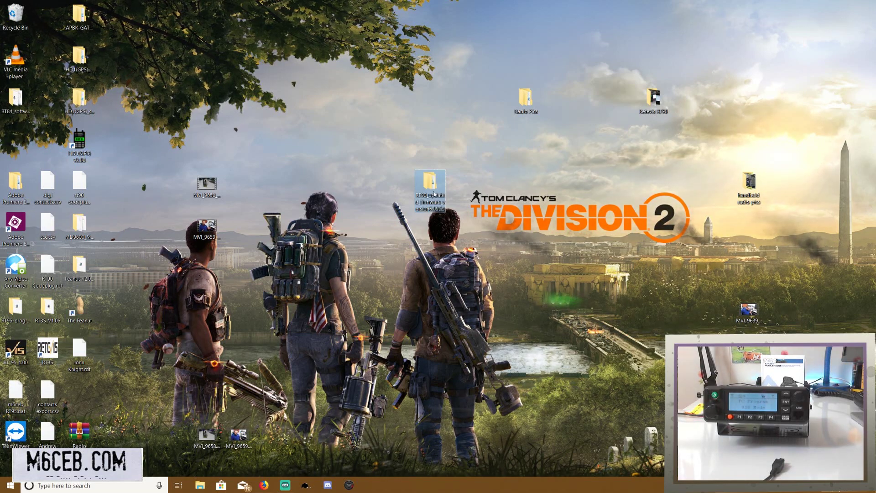
pyautogui.doubleClick(434, 193)
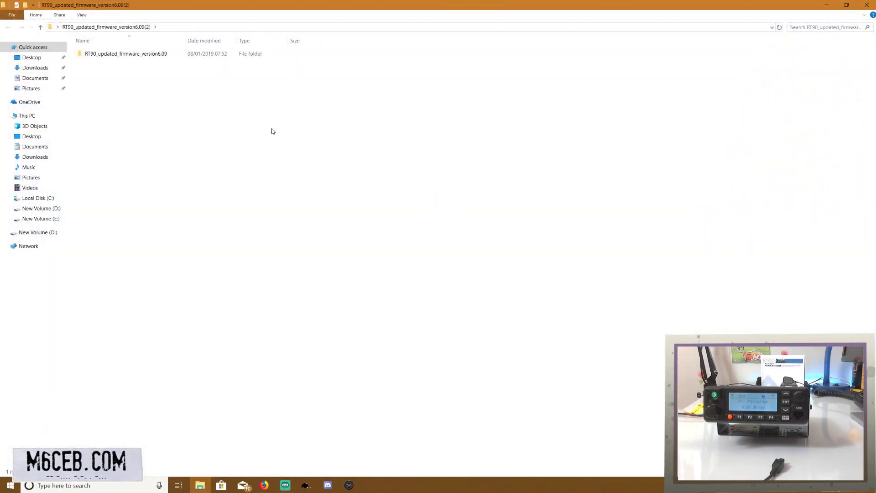
pyautogui.doubleClick(122, 54)
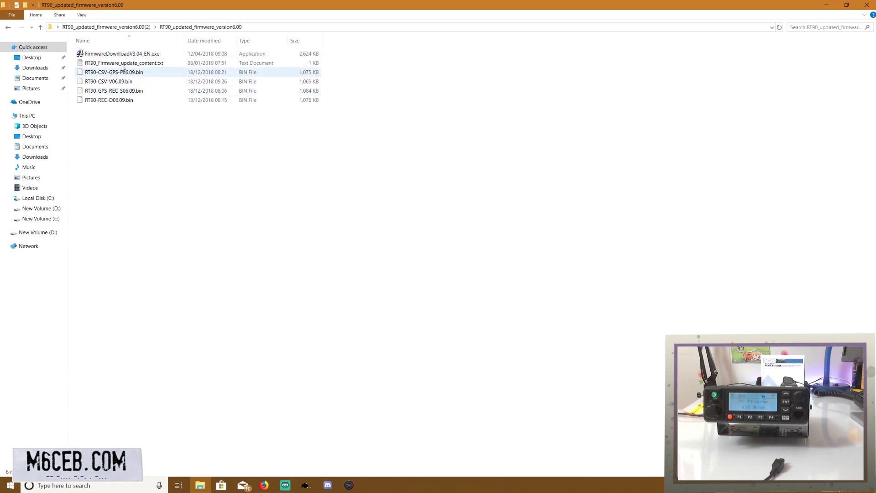
pyautogui.rightClick(120, 56)
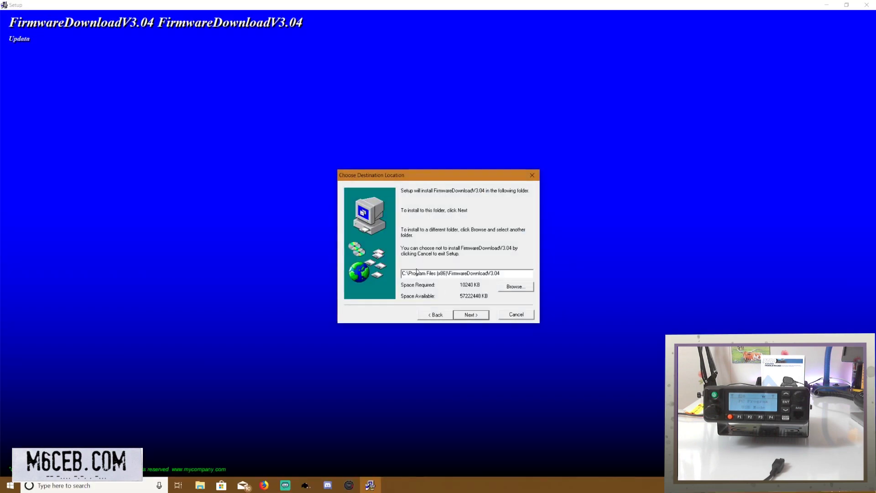
# Install FirmwareDownloadV3.04 to C:\Program Files (x86)\FirmwareDownloadV3.04 with defaults, then close the folder window.
pyautogui.moveTo(504, 272); pyautogui.dragTo(407, 274)
pyautogui.click(509, 273)
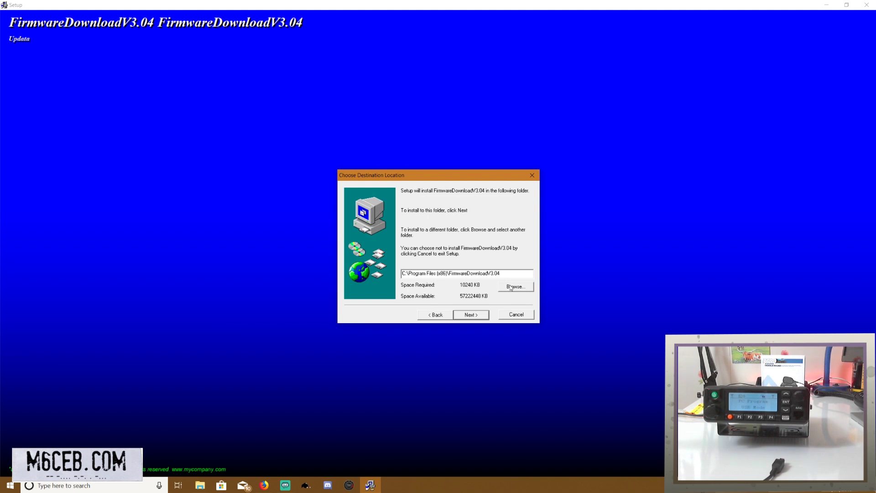
pyautogui.click(469, 315)
pyautogui.click(469, 315)
pyautogui.click(470, 314)
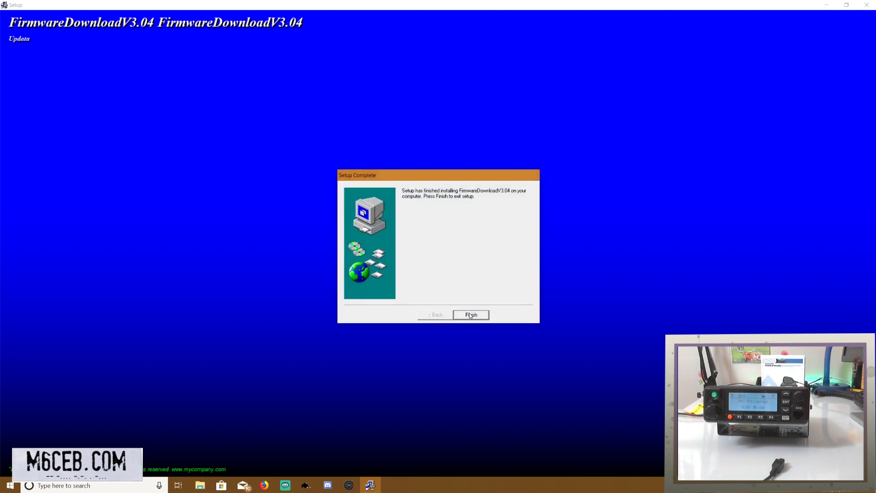
pyautogui.click(470, 315)
pyautogui.click(439, 310)
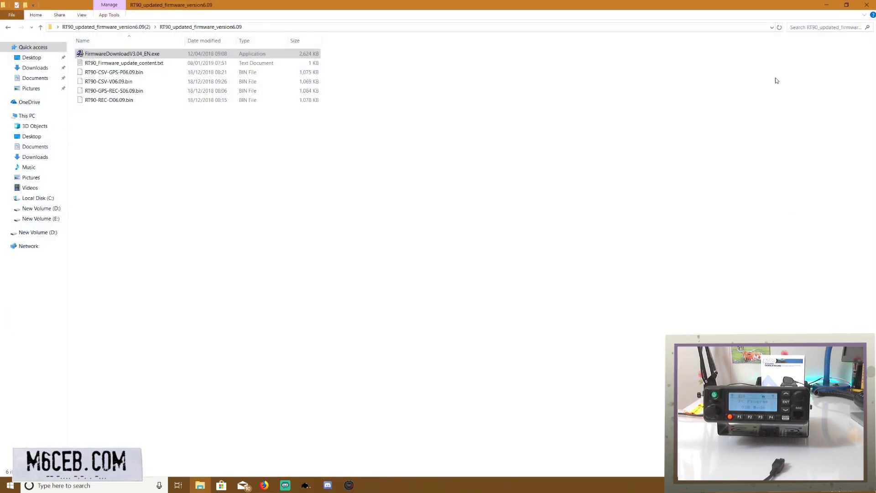
pyautogui.click(868, 5)
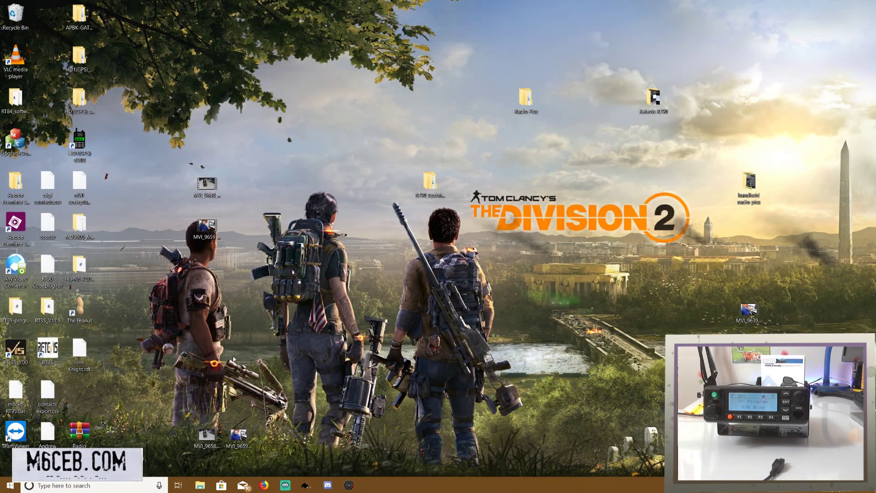
# Move the UpgradeDownload shortcut to mid-desktop beside the RT90 update folder.
pyautogui.moveTo(24, 153); pyautogui.dragTo(375, 197)
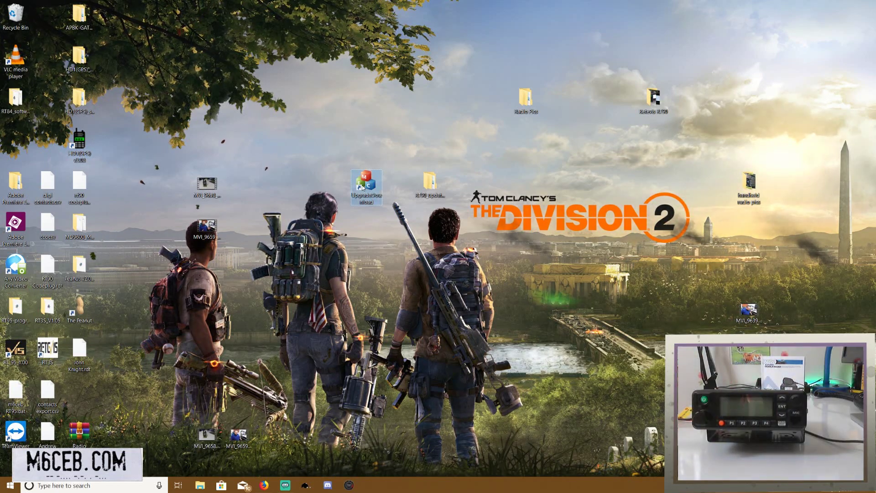
pyautogui.rightClick(377, 185)
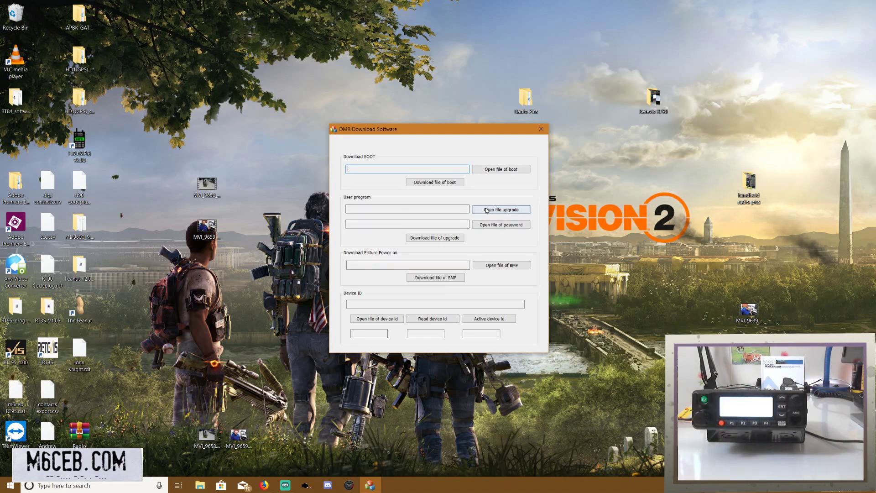
# Run UpgradeDownload as administrator and start choosing the upgrade .bin file.
pyautogui.click(500, 210)
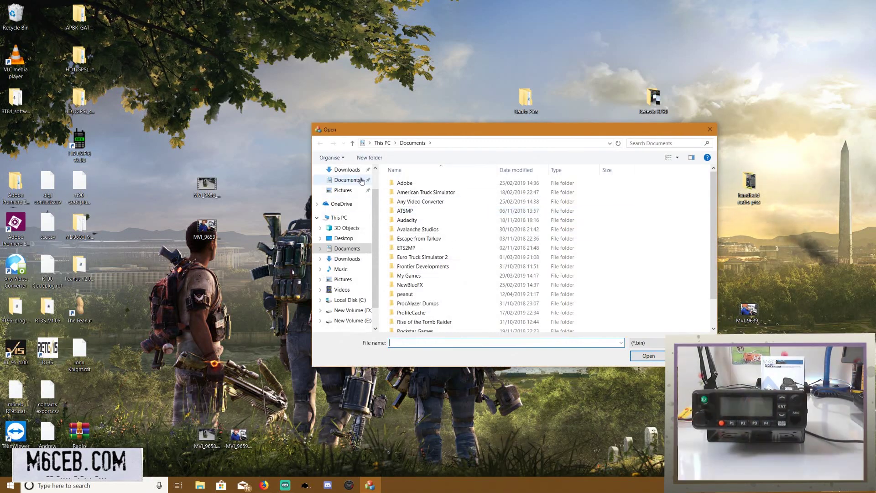
# Browse to the Desktop's RT90_updated_firmware_version6.09(2)\RT90_updated_firmware_version6.09 folder.
pyautogui.scroll(2, 359, 178)
pyautogui.click(343, 187)
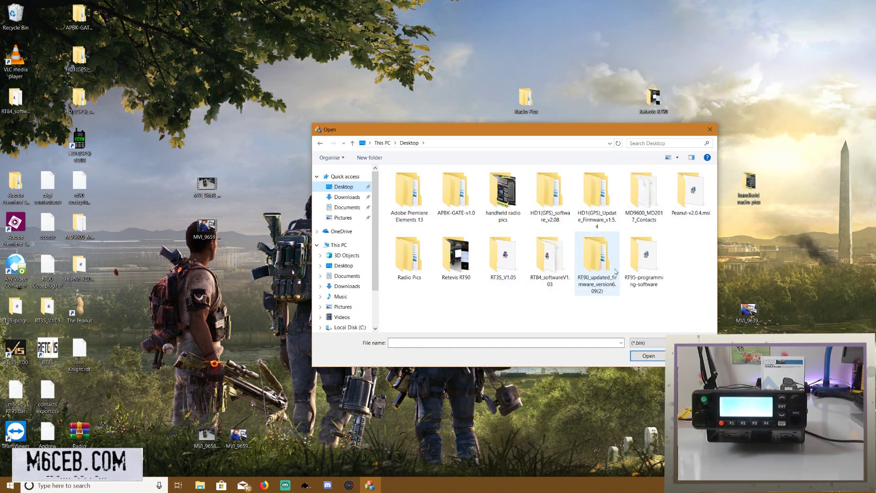
pyautogui.doubleClick(593, 258)
pyautogui.doubleClick(438, 184)
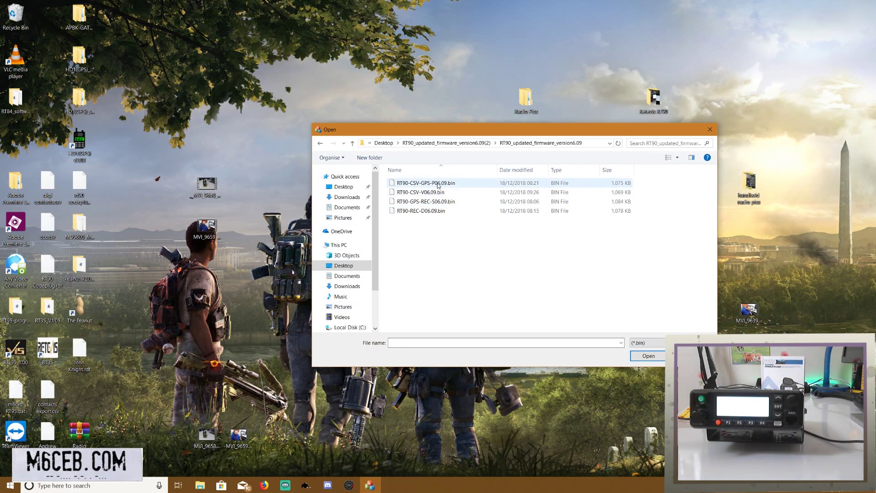
# Load RT90-CSV-GPS-P06.09.bin as the upgrade file, after comparing it with RT90-GPS-REC-S06.09.bin.
pyautogui.click(438, 184)
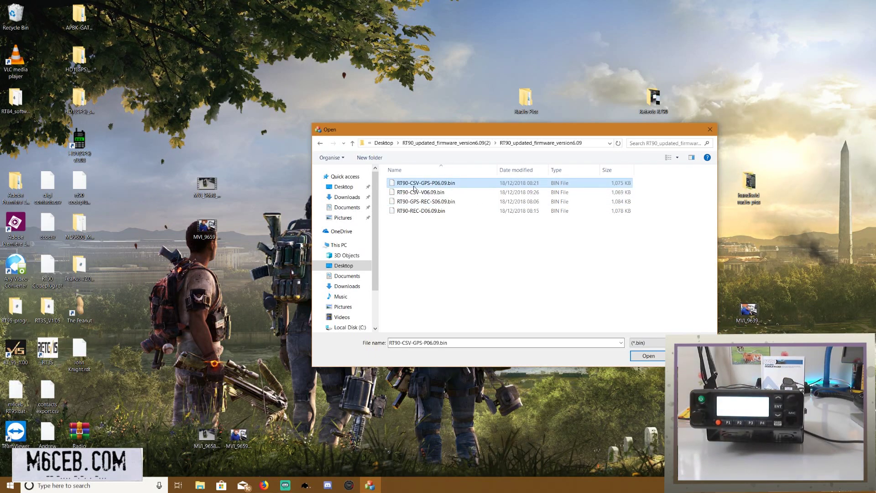
pyautogui.click(424, 204)
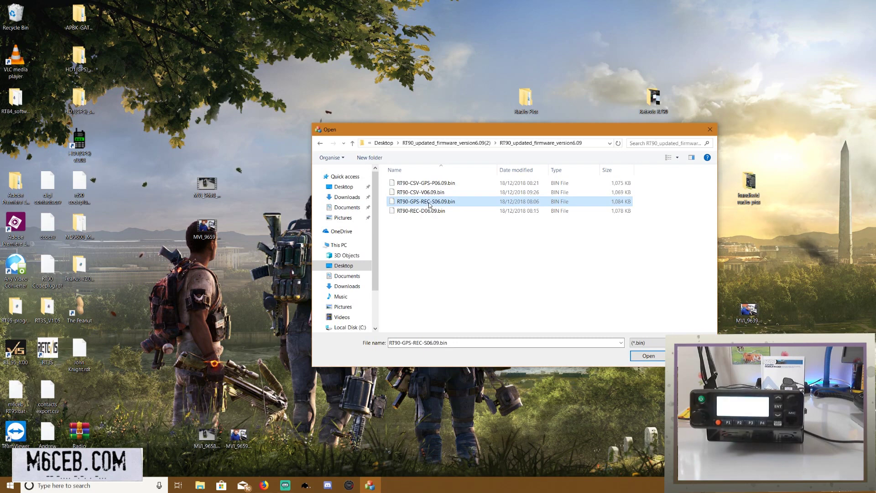
pyautogui.click(421, 184)
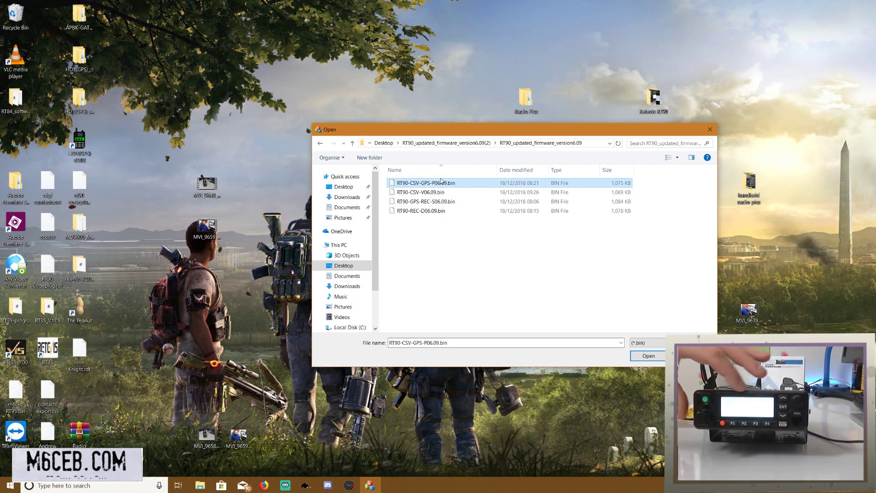
pyautogui.click(439, 202)
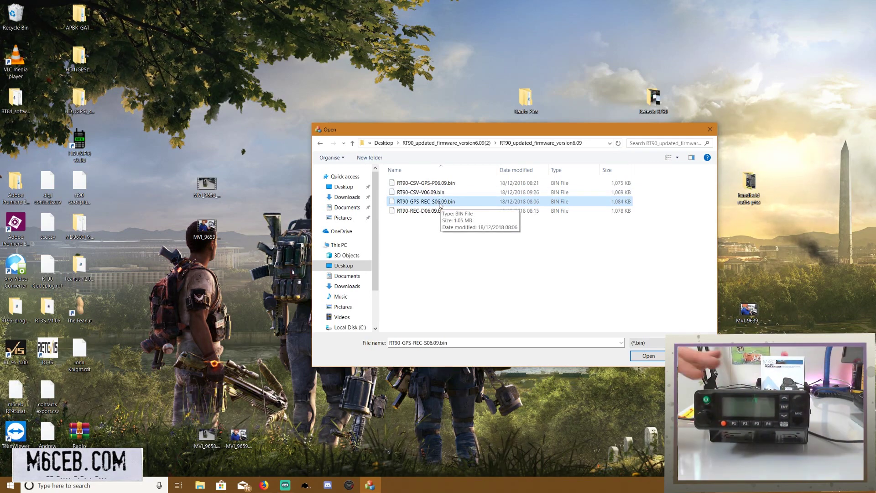
pyautogui.click(433, 183)
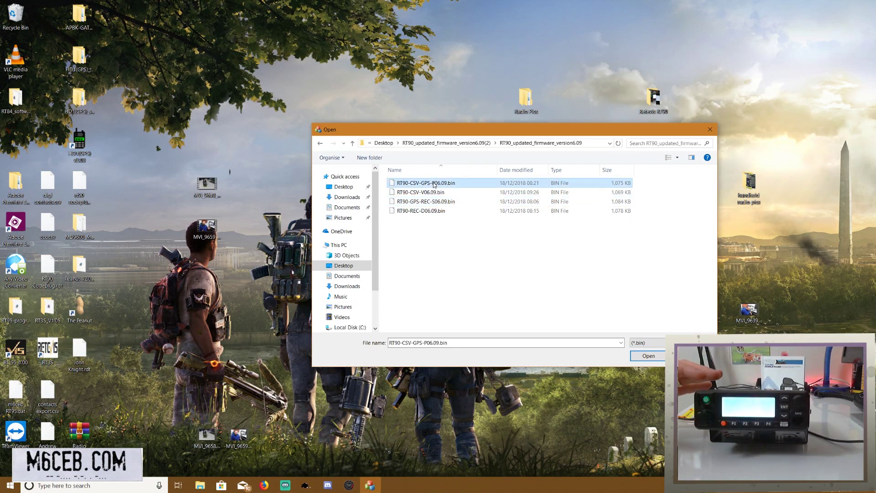
pyautogui.click(433, 202)
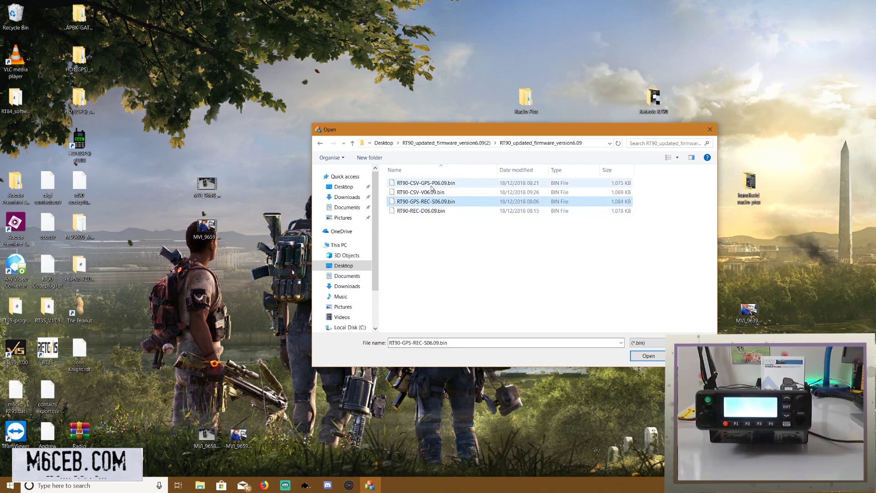
pyautogui.click(432, 184)
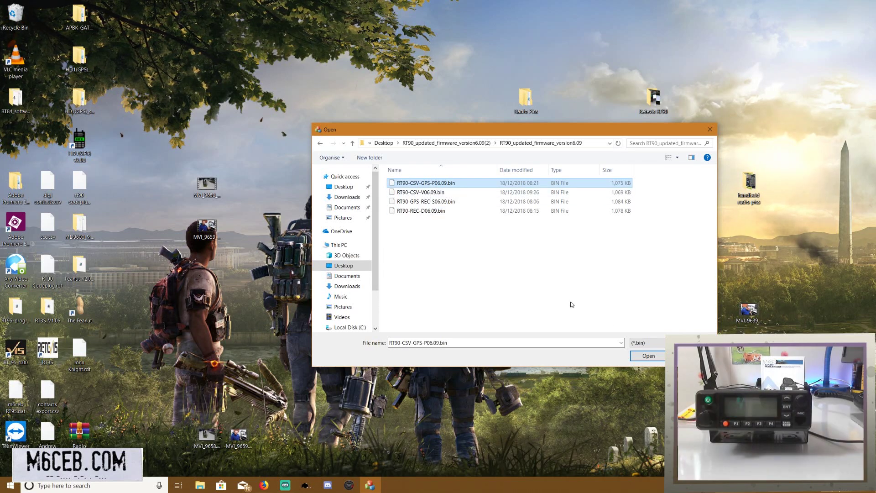
pyautogui.click(648, 356)
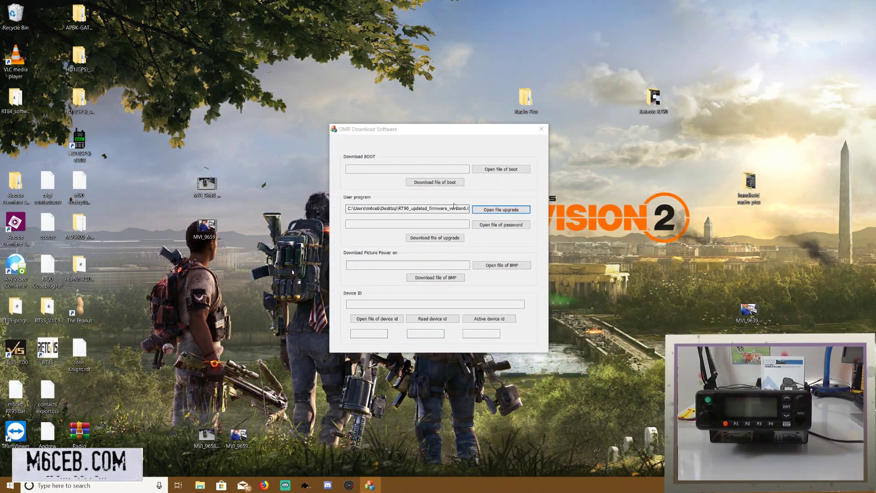
# Flash the upgrade firmware to the radio until 'Download upgrade file successful!' appears.
pyautogui.click(440, 241)
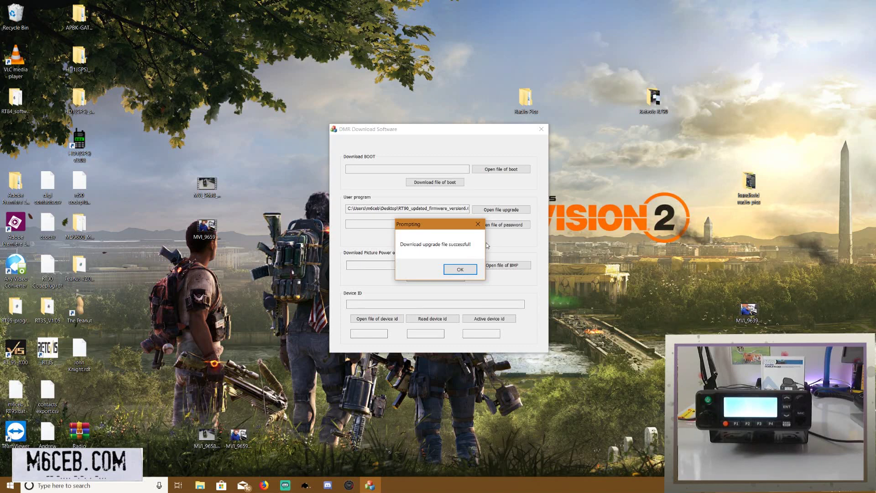
# Dismiss the upgrade-successful message and read the device ID.
pyautogui.click(467, 272)
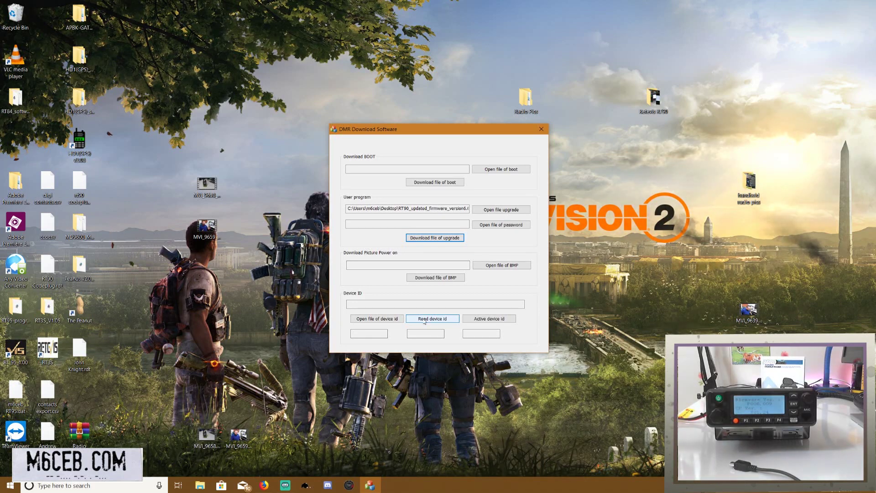
pyautogui.click(418, 318)
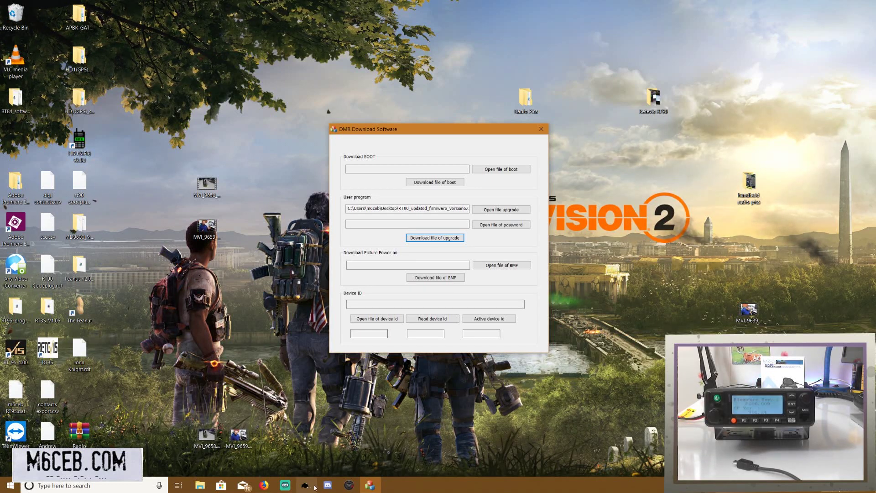
pyautogui.moveTo(265, 488)
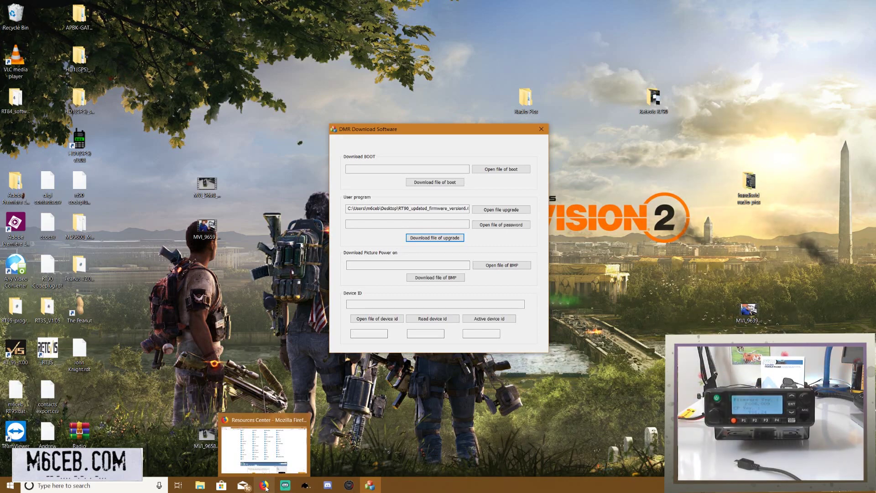
# Show Firefox's Retevis RT90 Dual Band DMR review tab with the photo lightbox closed.
pyautogui.click(265, 487)
pyautogui.click(132, 4)
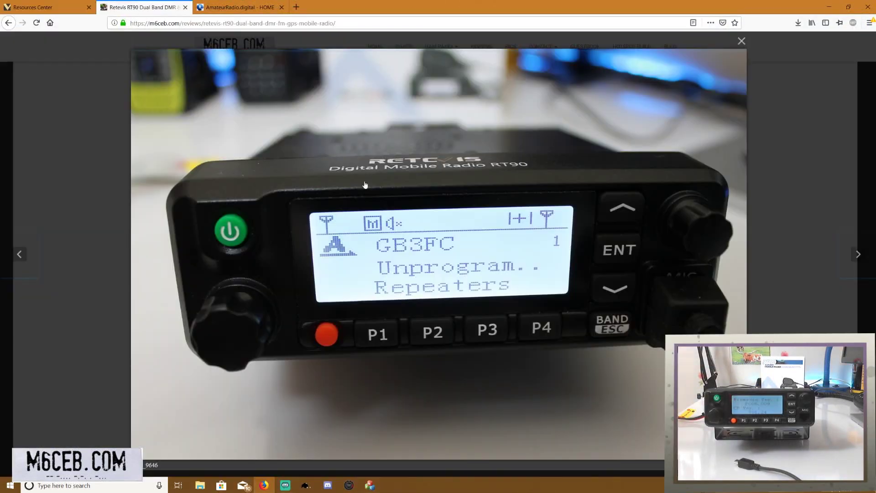
pyautogui.click(775, 132)
pyautogui.scroll(-15, 574, 188)
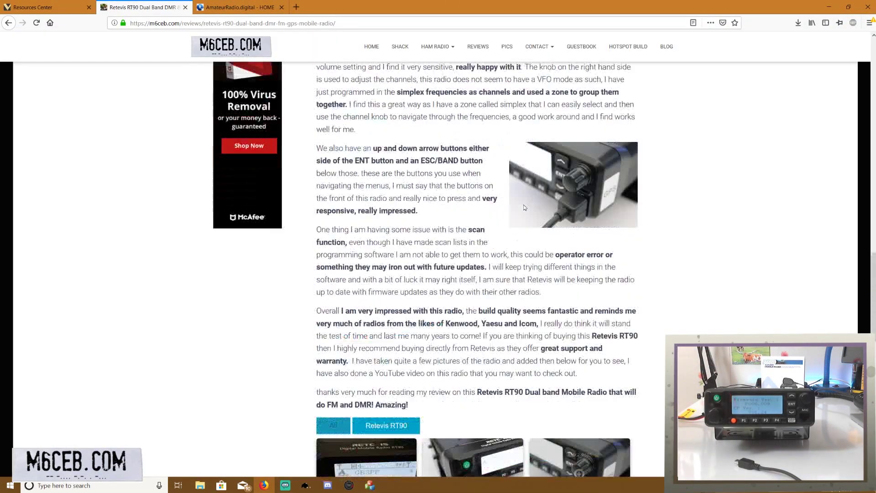
pyautogui.scroll(12, 574, 188)
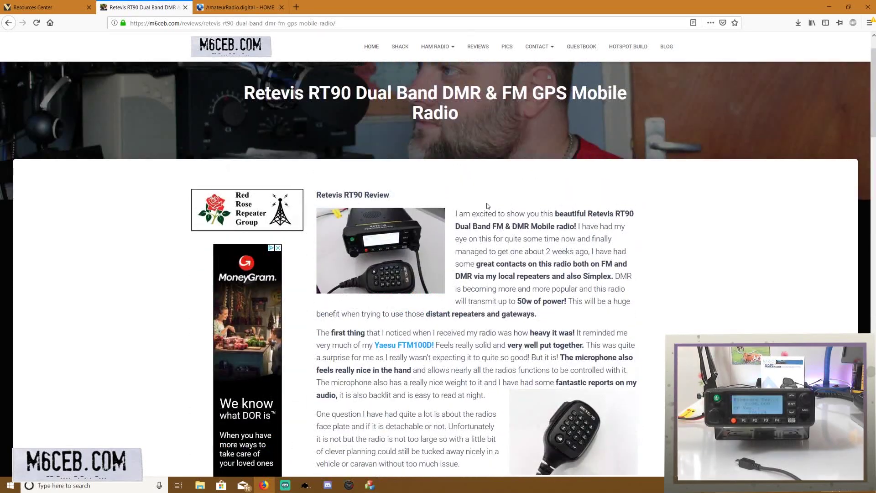